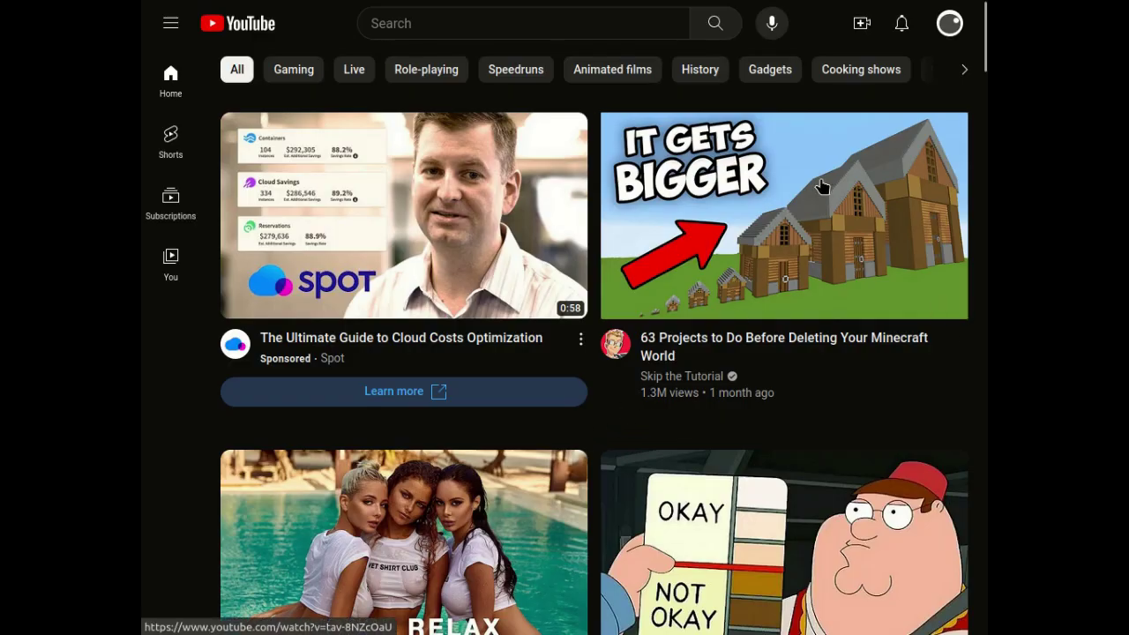
Step: Open the YouTube account menu from the profile avatar at the top right
click(949, 23)
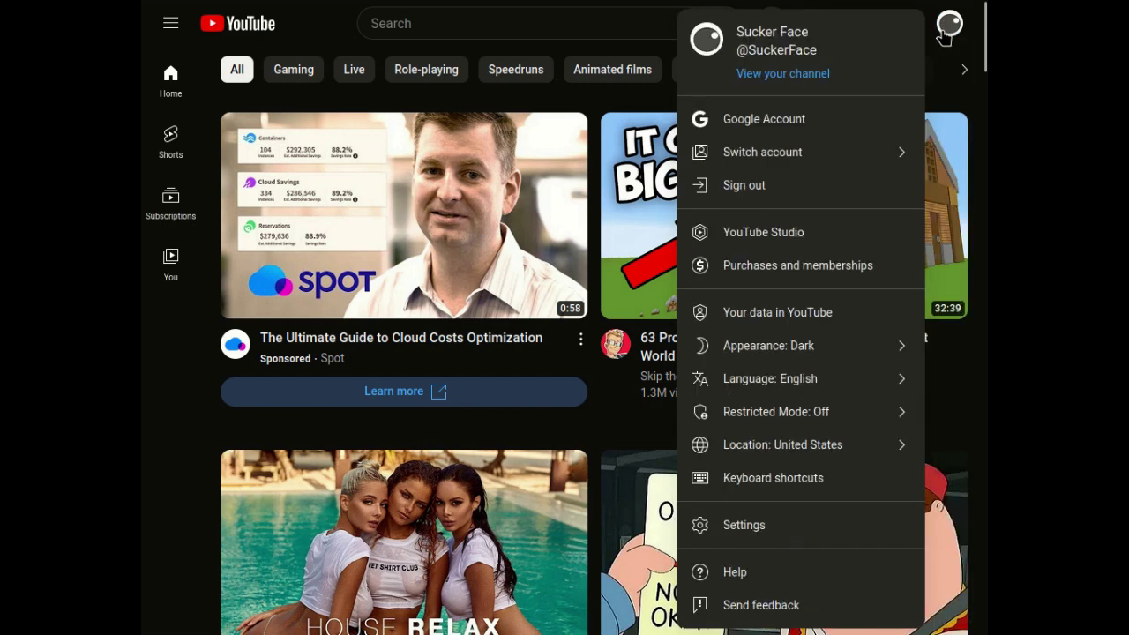